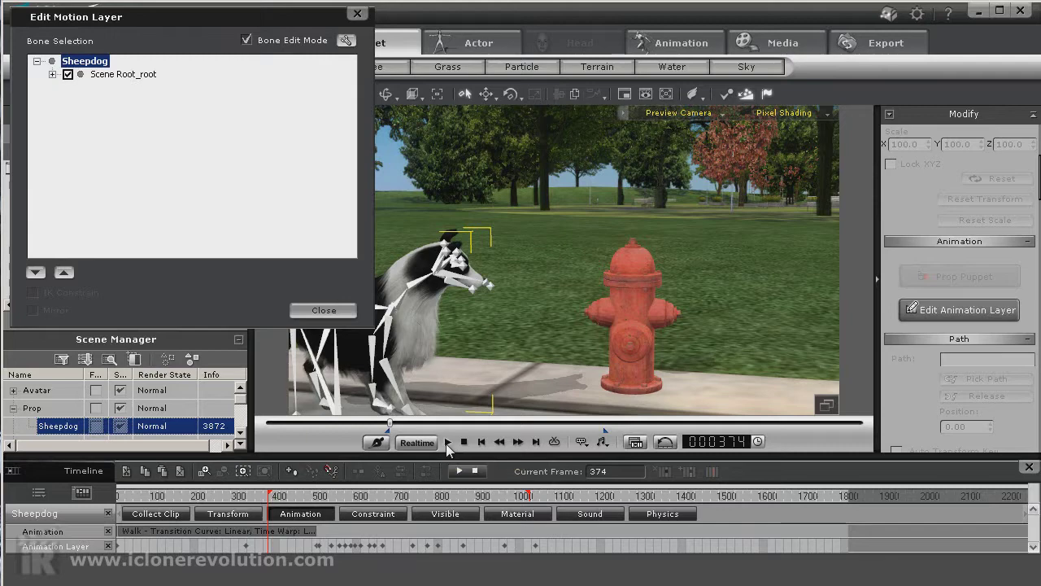
Play the Sheepdog walk animation in the park scene
click(446, 442)
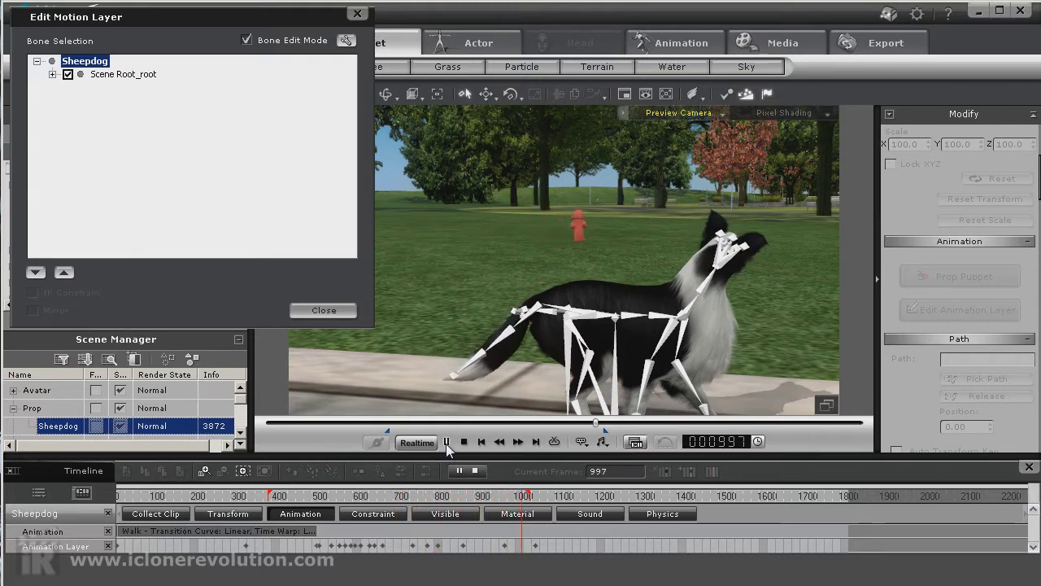
Stop the Sheepdog walk animation playback
click(446, 442)
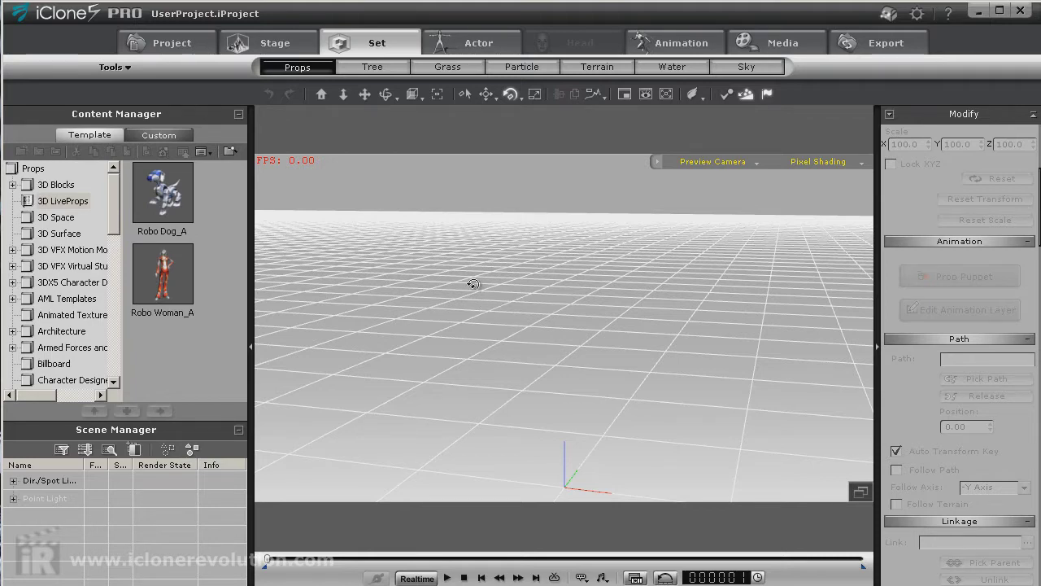
Add the Robo Dog_A prop to the scene and orbit the view to its side
double_click(153, 209)
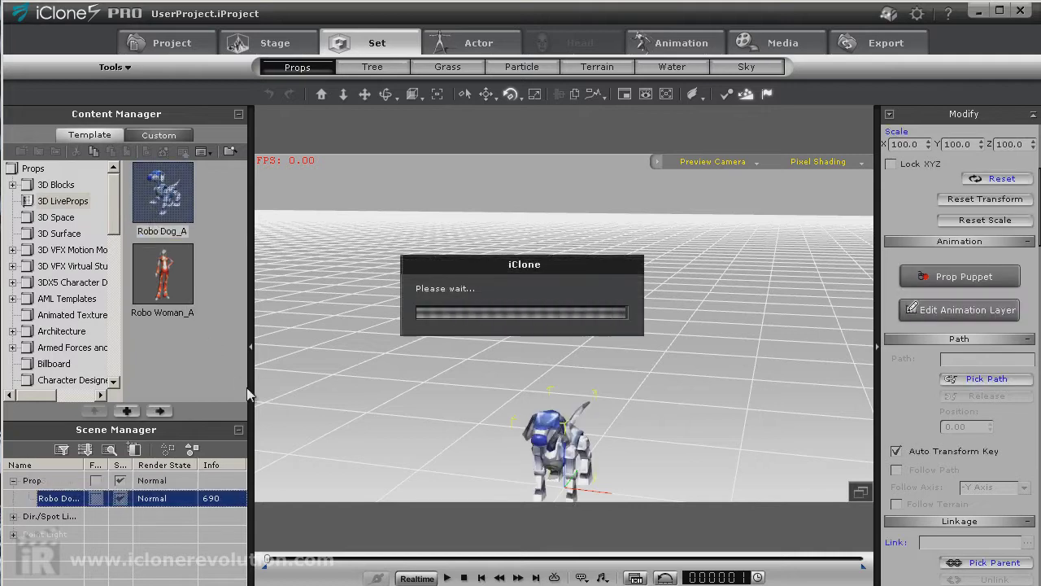
click(323, 93)
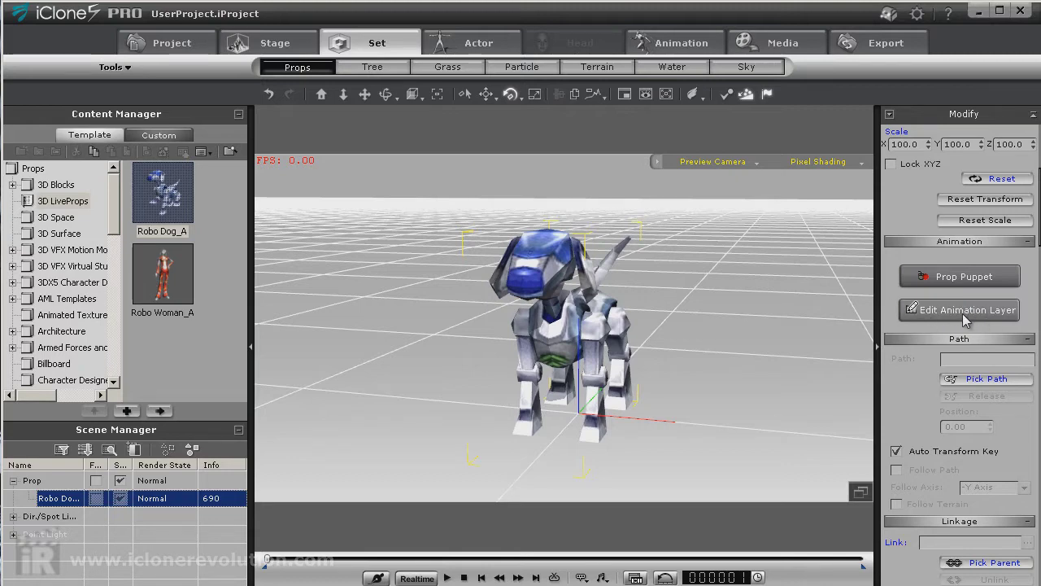
click(396, 97)
drag(456, 341, 561, 301)
Make the dog perform a Stand up act and open its Edit Motion Layer editor
right_click(582, 319)
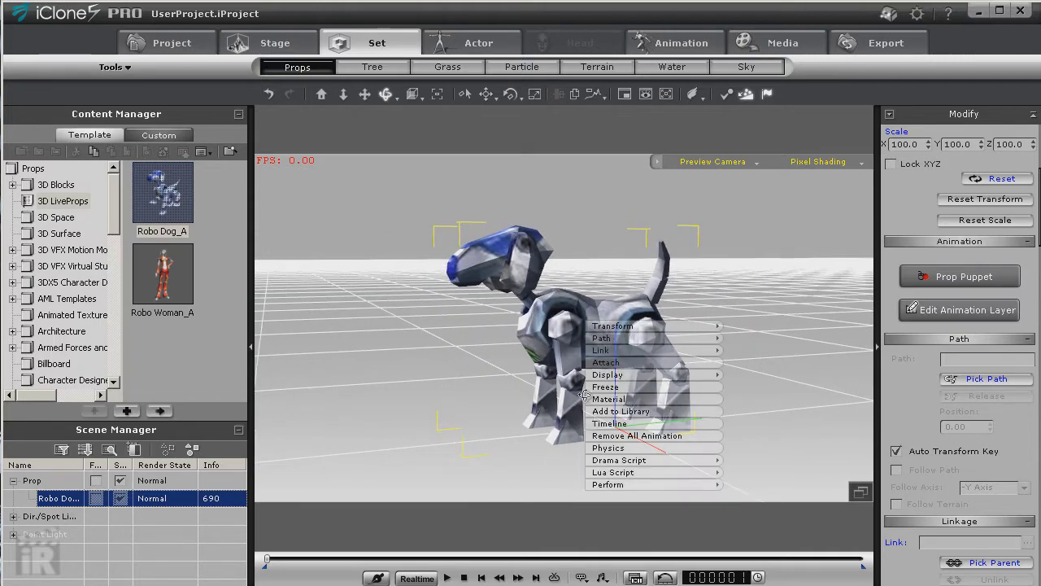
mouse_move(610, 486)
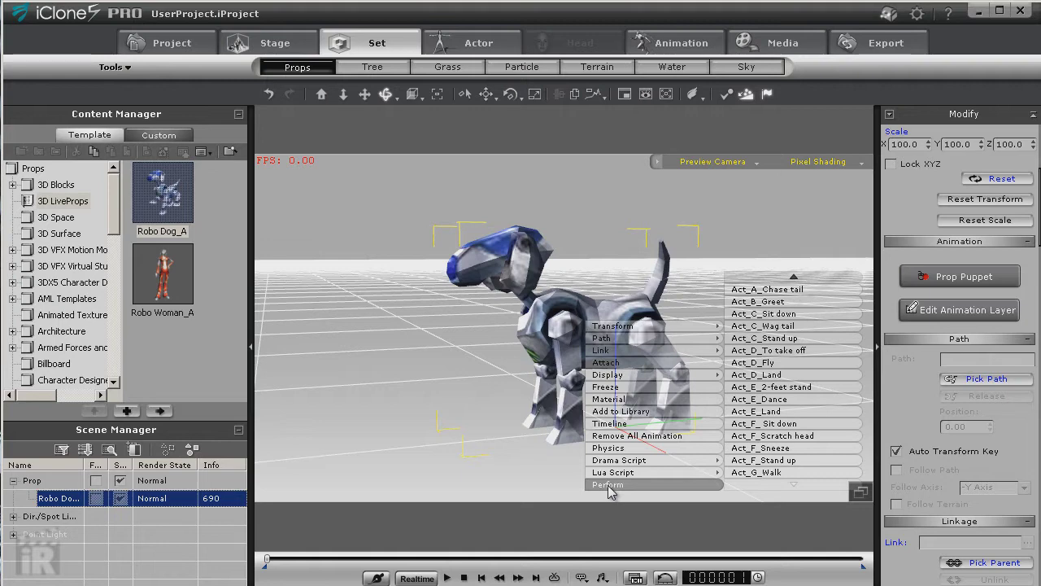
click(753, 388)
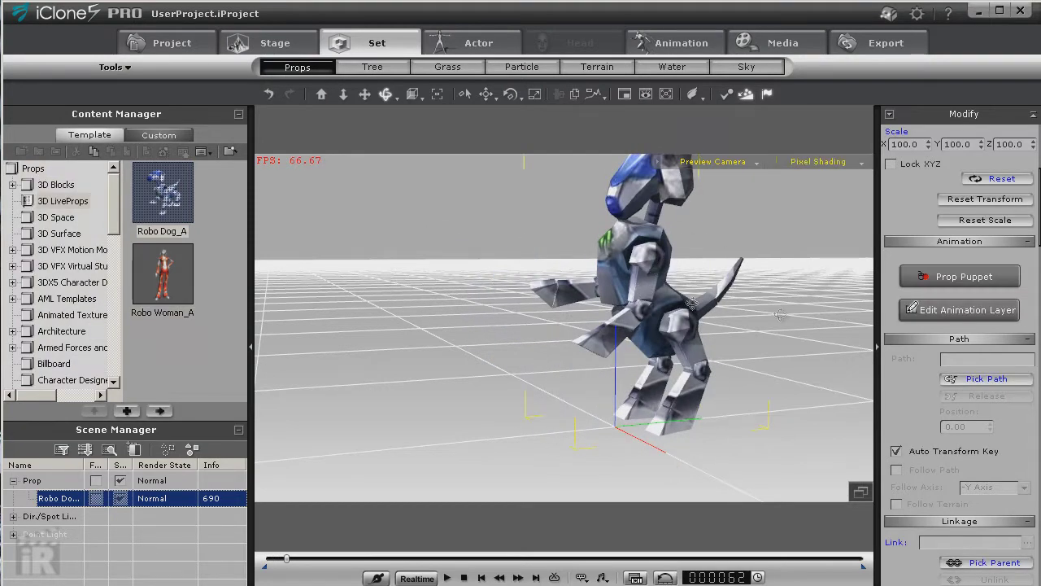
click(941, 313)
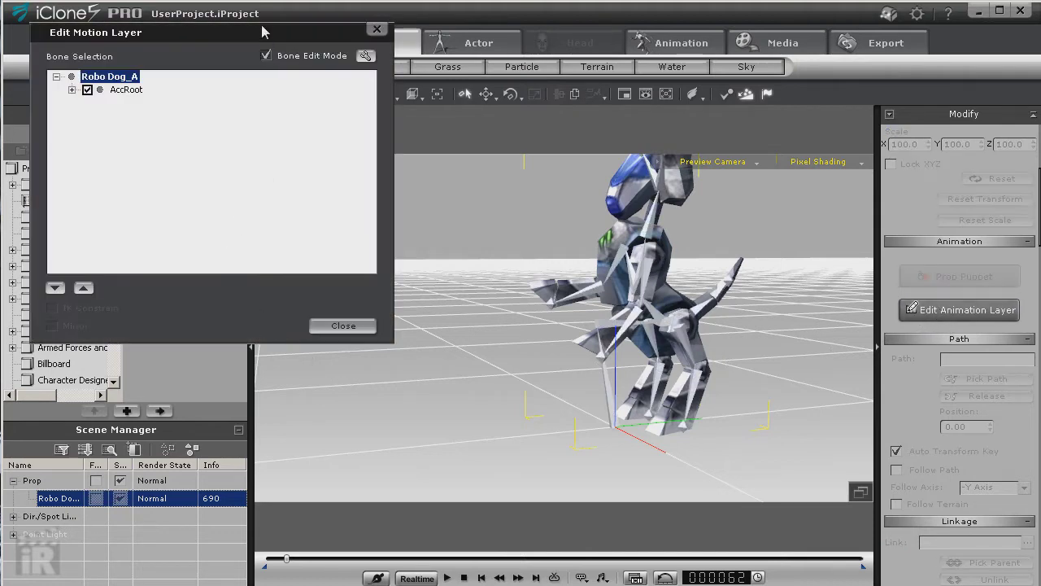
Key the tail_01 bone's rotation at frames 62, 81, 103 and 125, alternating right and upward
drag(262, 31, 298, 46)
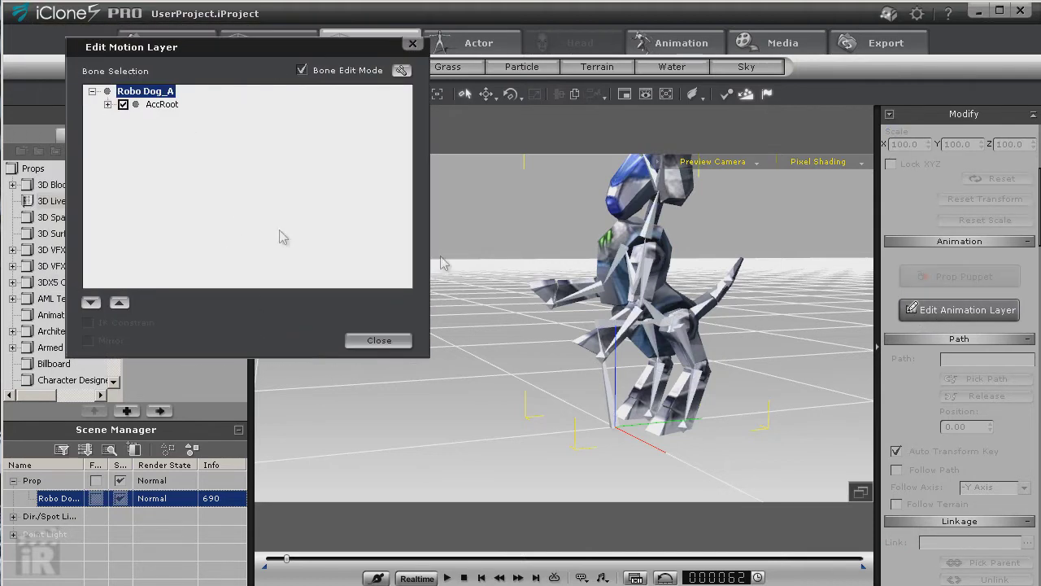
click(710, 307)
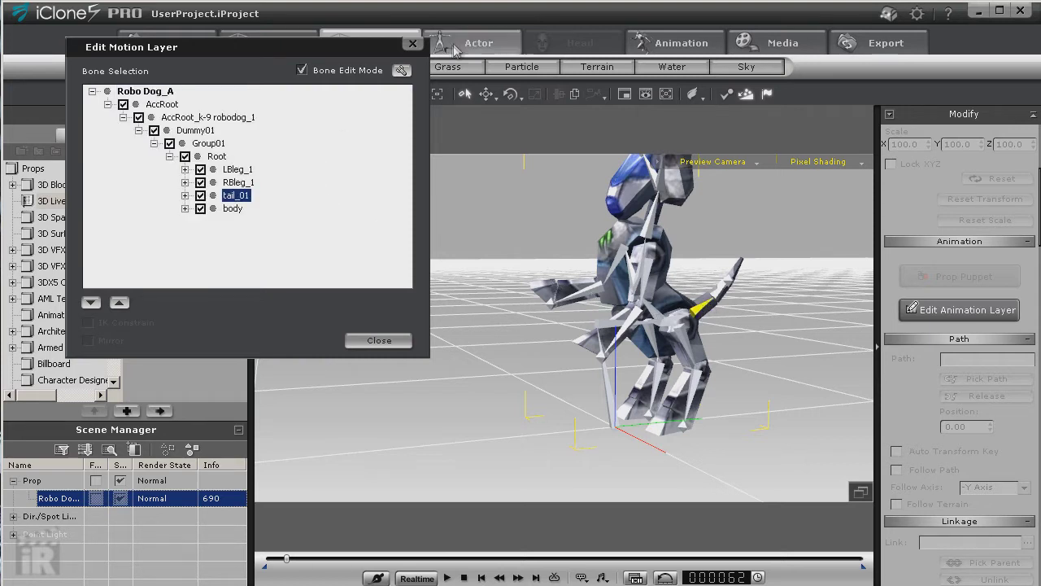
click(511, 95)
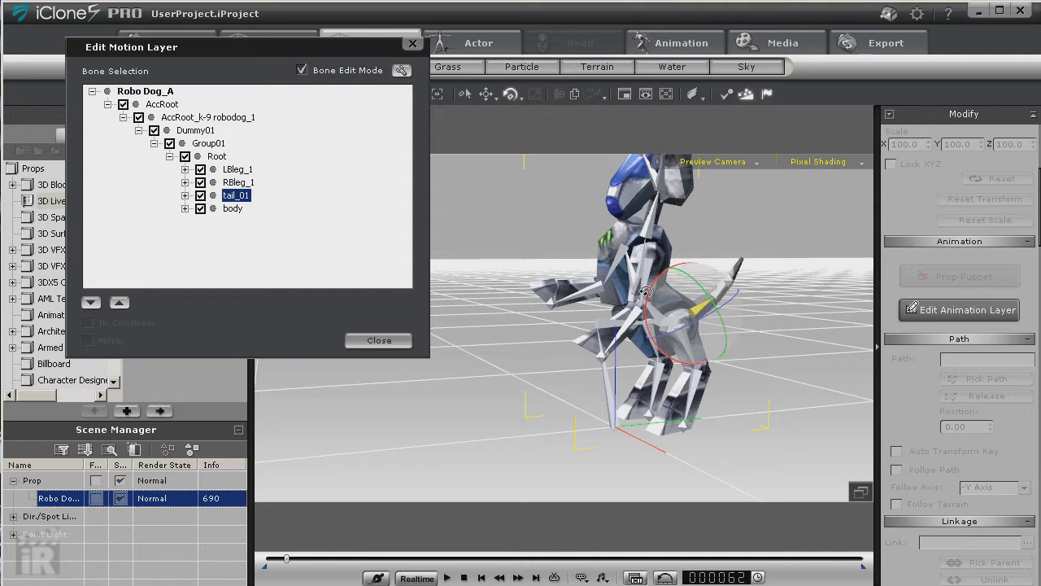
drag(645, 292, 656, 274)
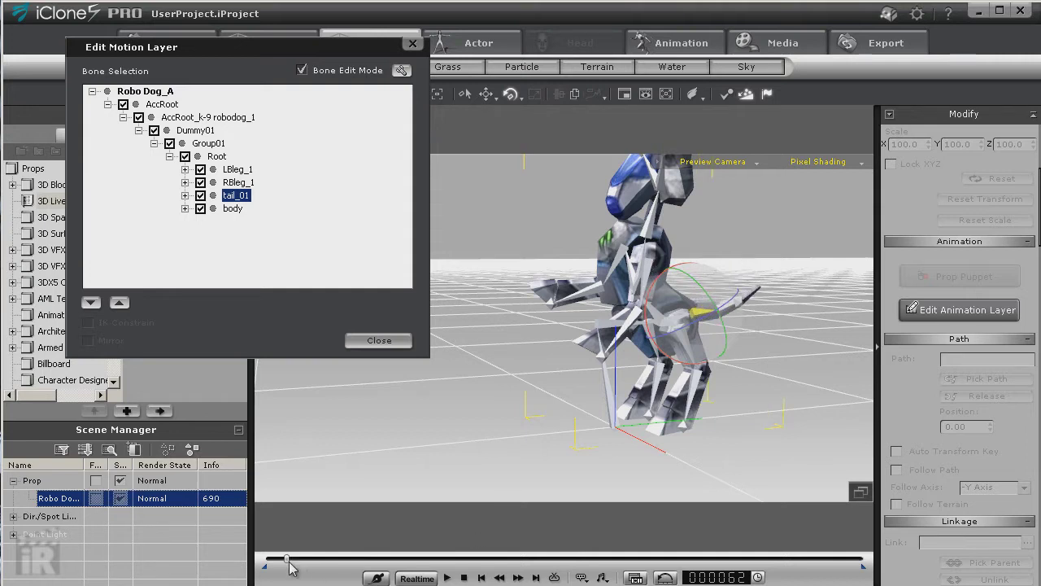
drag(290, 567, 298, 568)
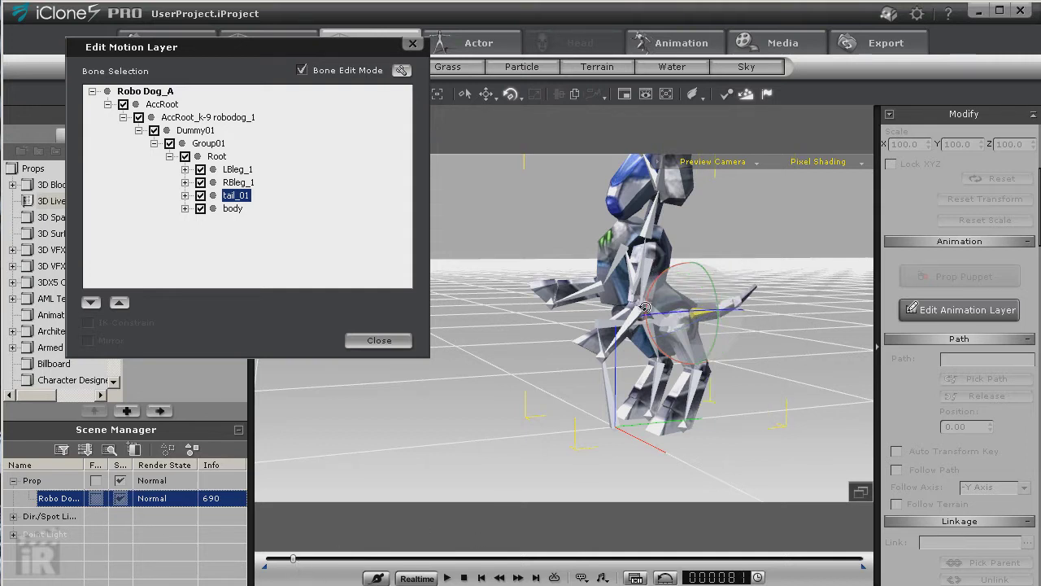
drag(644, 307, 643, 319)
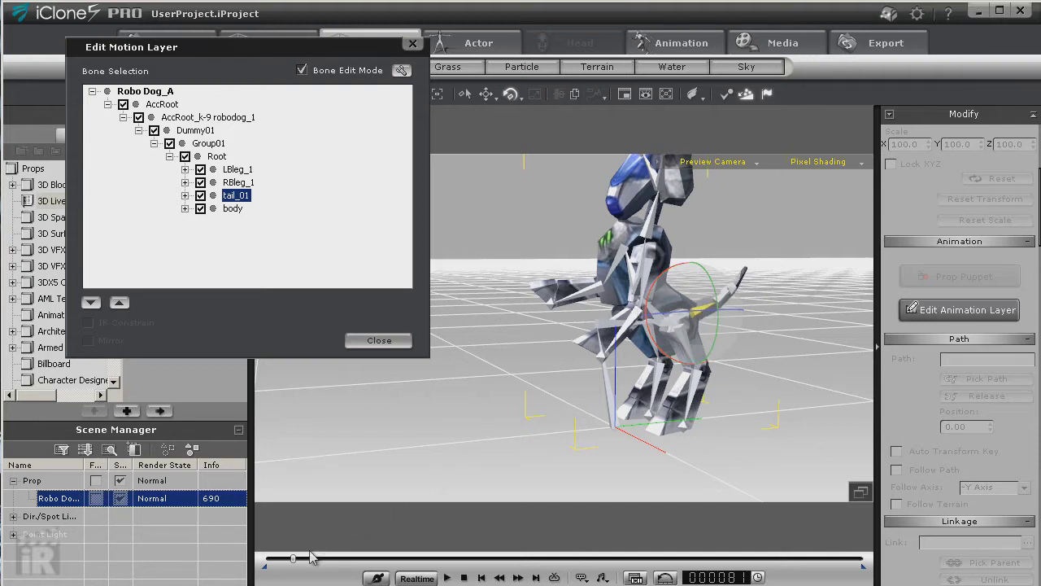
drag(294, 559, 301, 560)
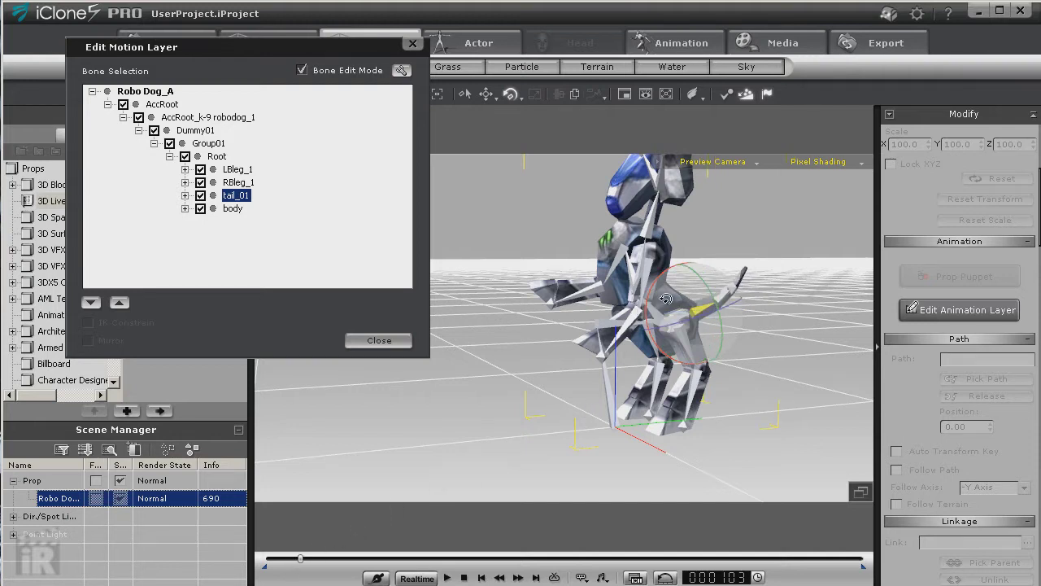
drag(650, 313, 653, 298)
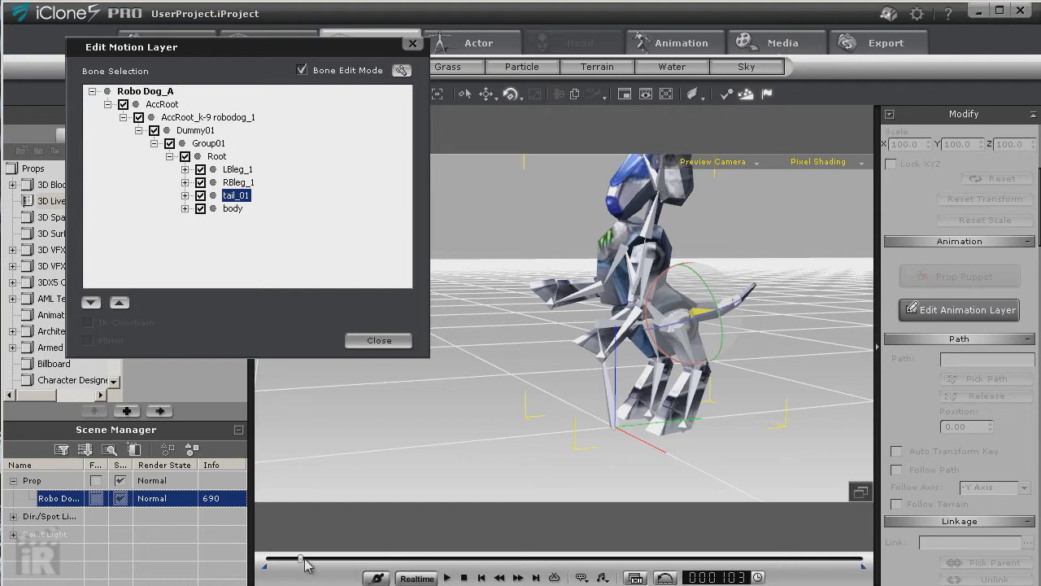
drag(302, 561, 308, 561)
drag(648, 297, 641, 317)
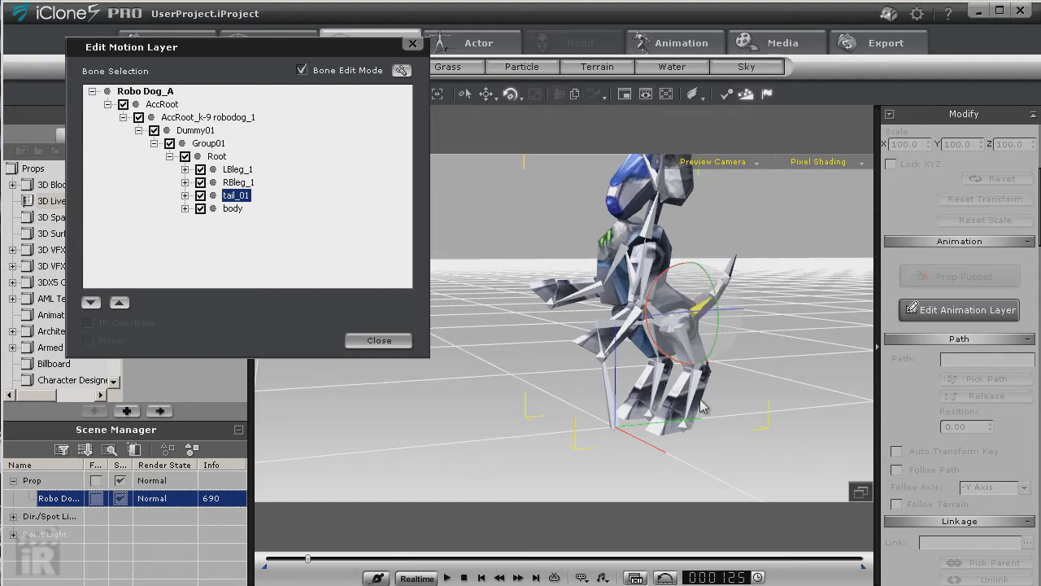
Rotate the neck_01 bone to tilt the dog's head, then select the head bone
click(651, 218)
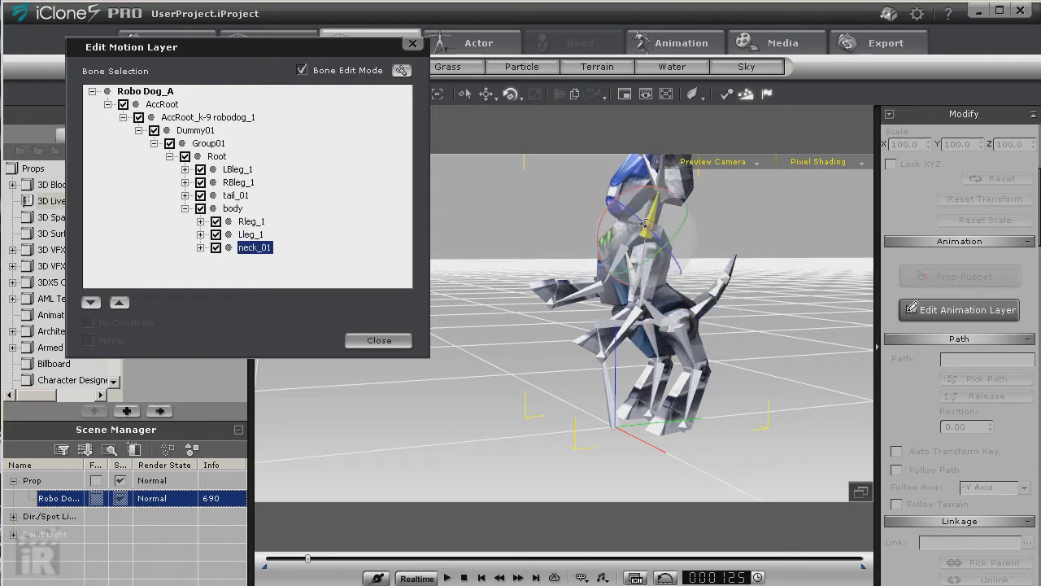
drag(640, 229, 531, 342)
click(666, 200)
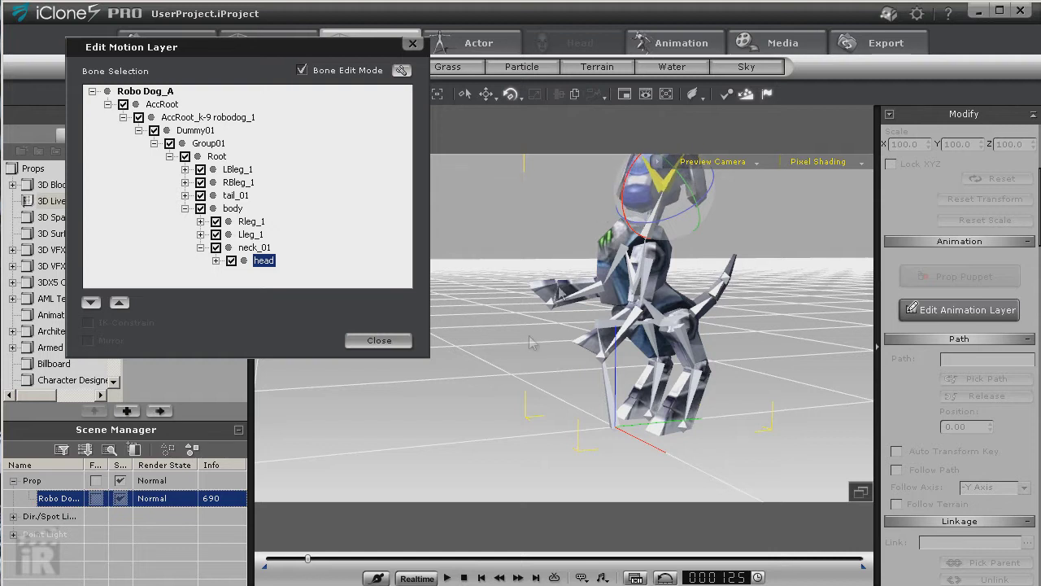
At frame 187, rotate the left leg bone Lleg_1 into a new pose
drag(313, 562, 333, 562)
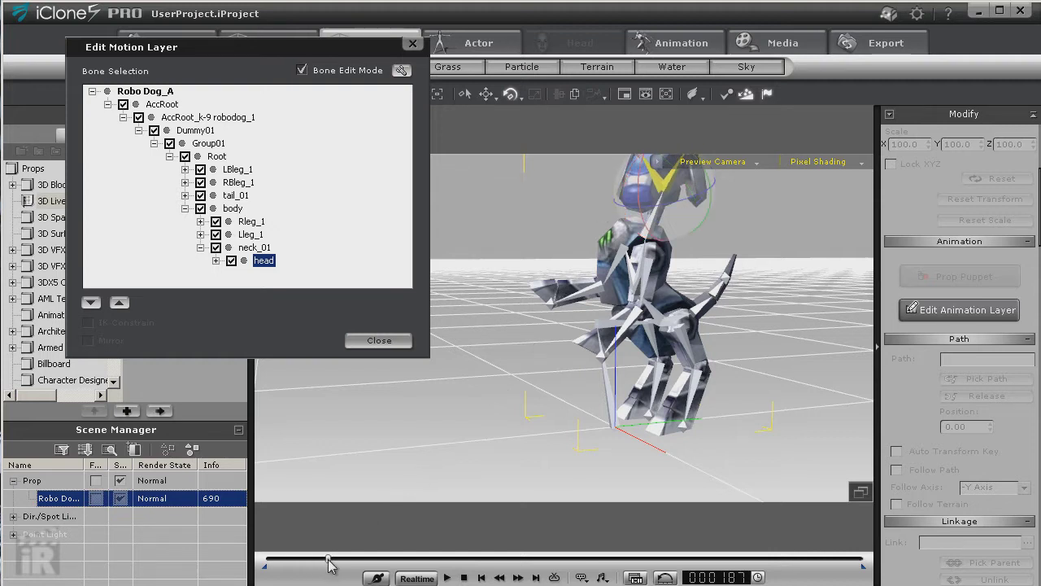
click(648, 281)
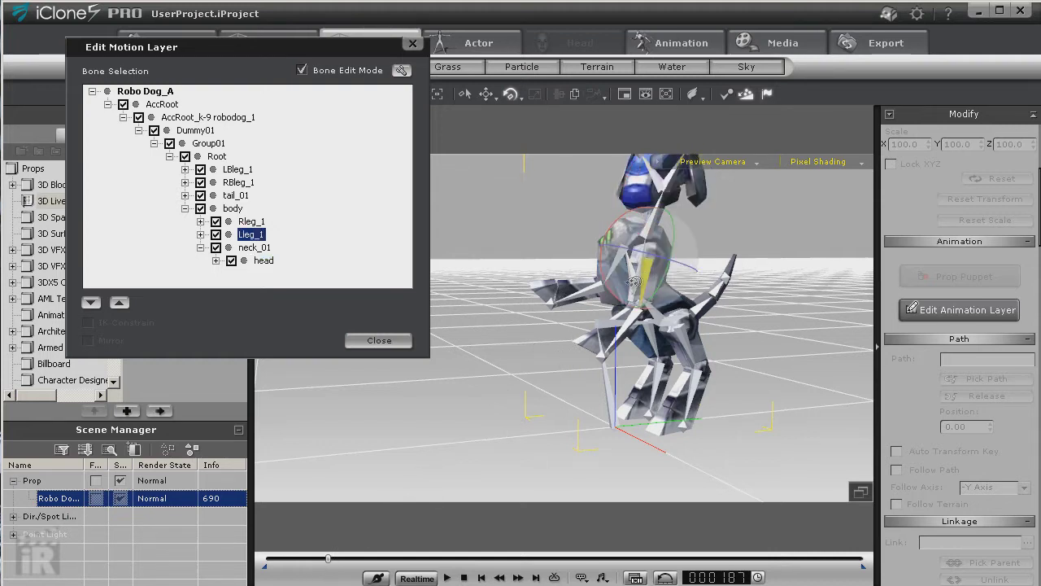
drag(606, 280, 598, 250)
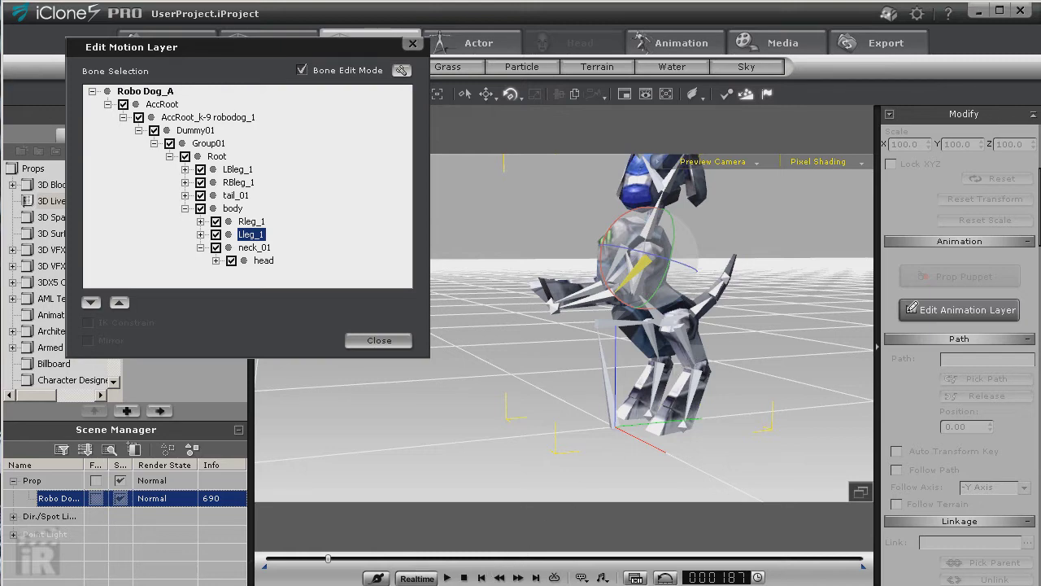
Close the motion layer editor and have the dog perform the Act_F_Sit down action
click(379, 340)
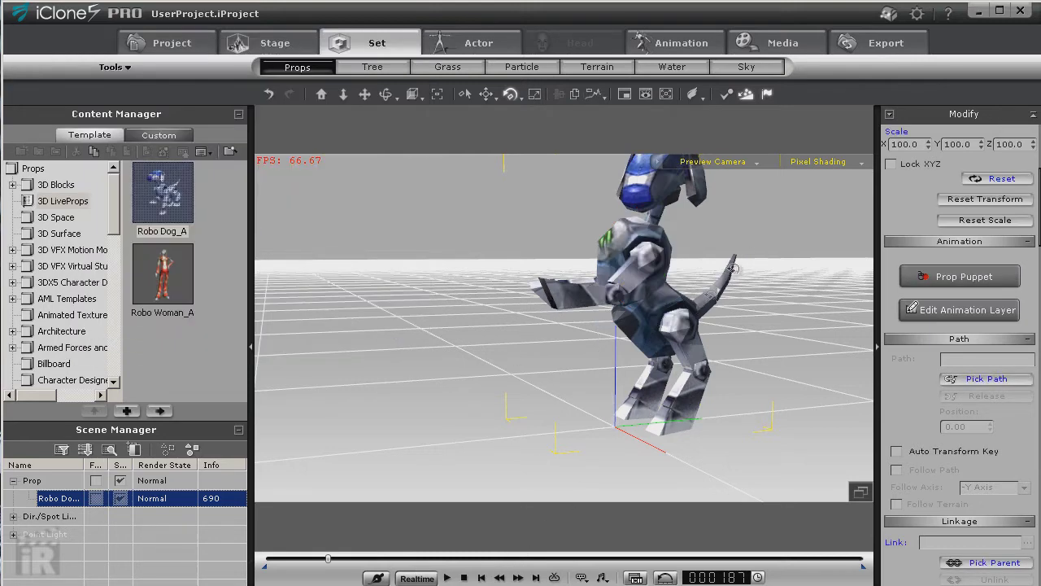
right_click(665, 307)
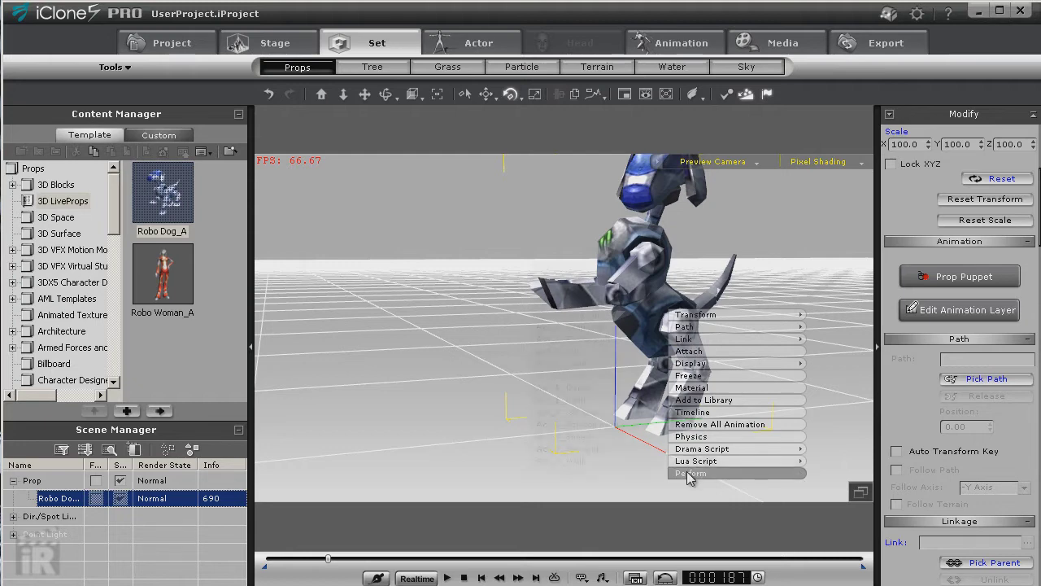
mouse_move(688, 476)
mouse_move(598, 472)
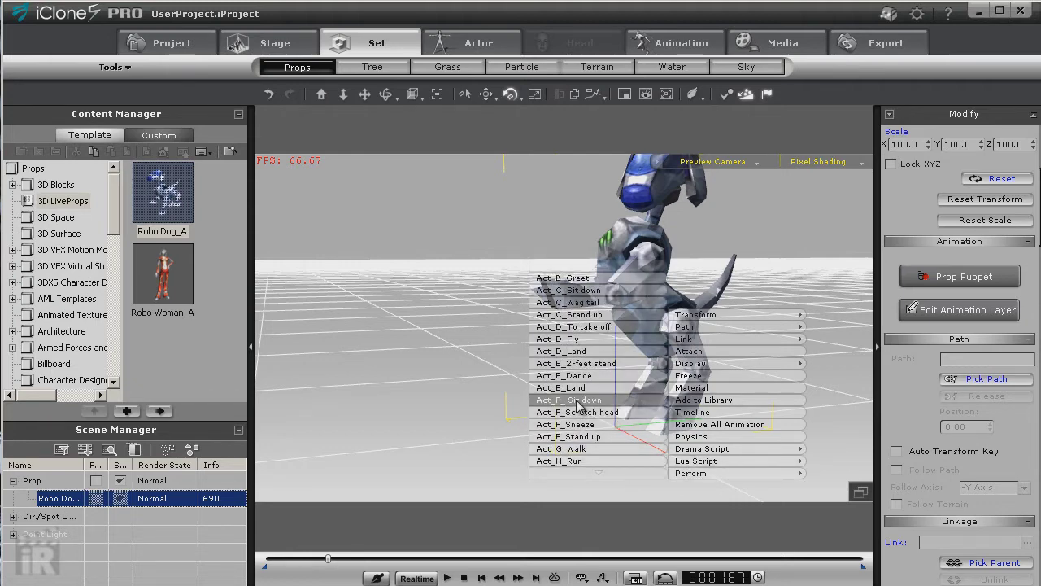
click(589, 461)
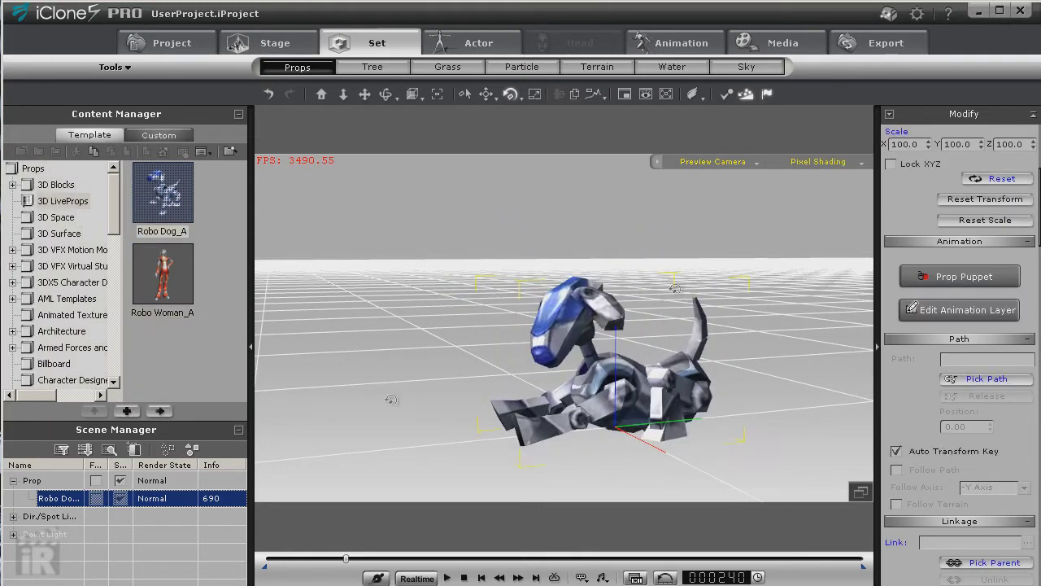
Replay the animation from frame 1, pause it, and show the timeline panel
click(481, 576)
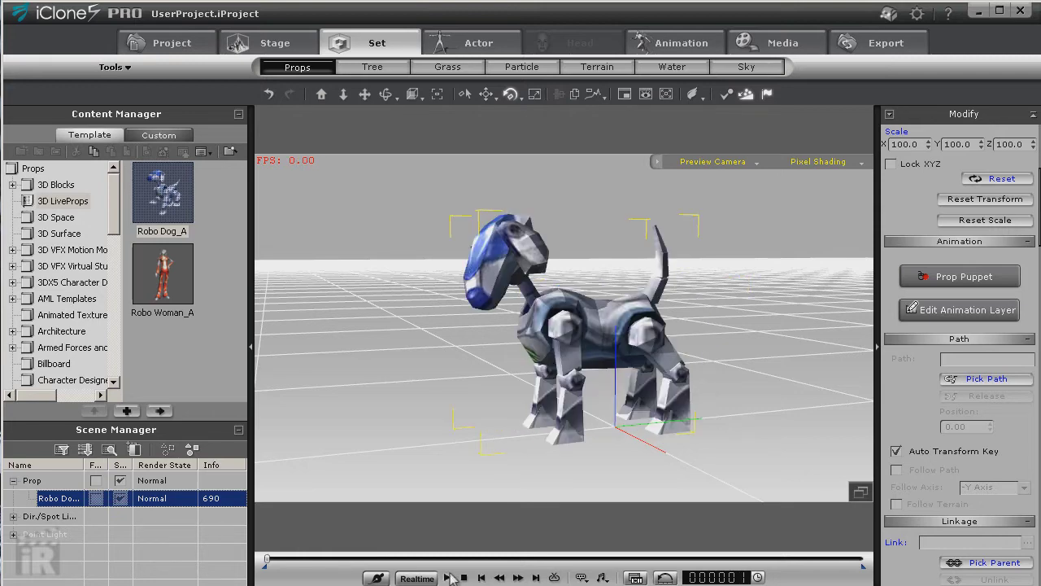
click(447, 576)
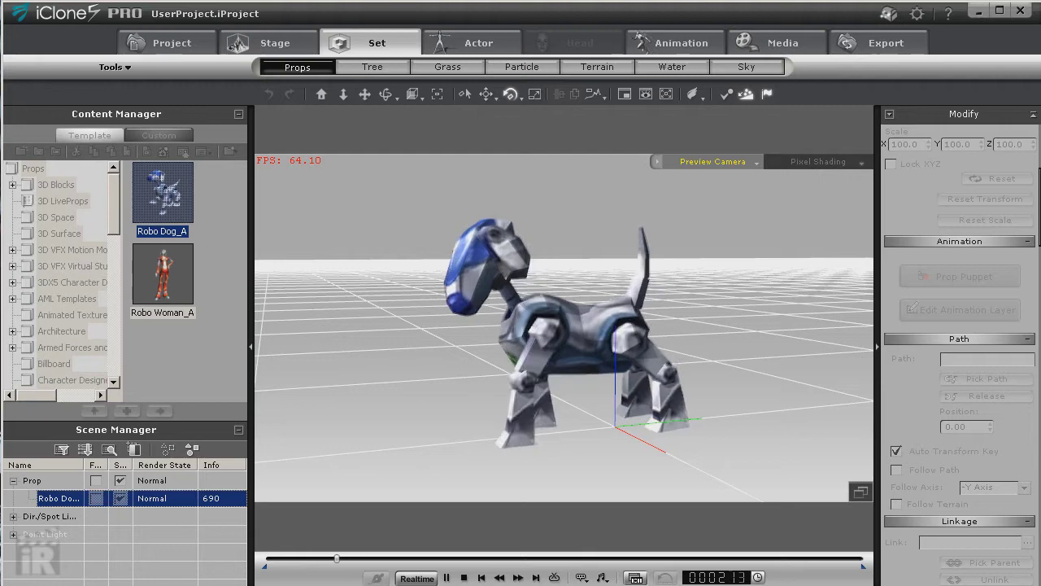
click(447, 576)
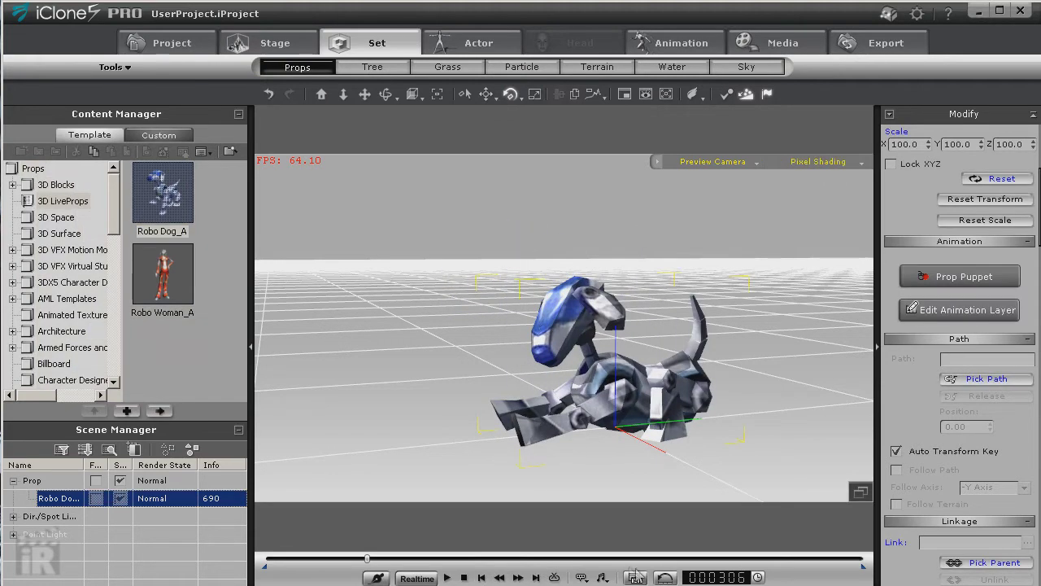
click(635, 577)
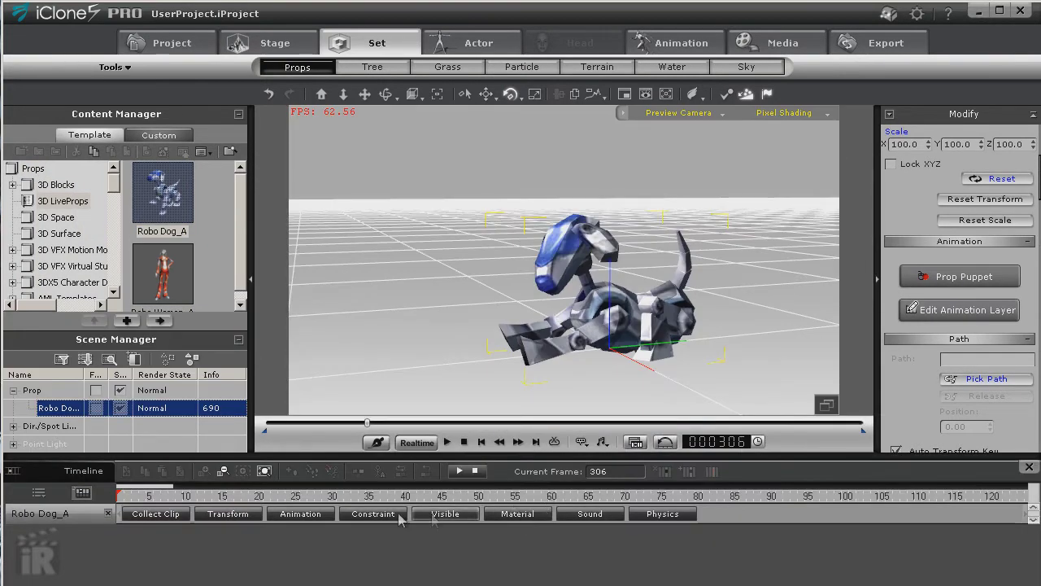
Zoom the timeline out to frame 2200, show the dog's animation tracks, and check frames 88 and 139
drag(175, 485, 981, 486)
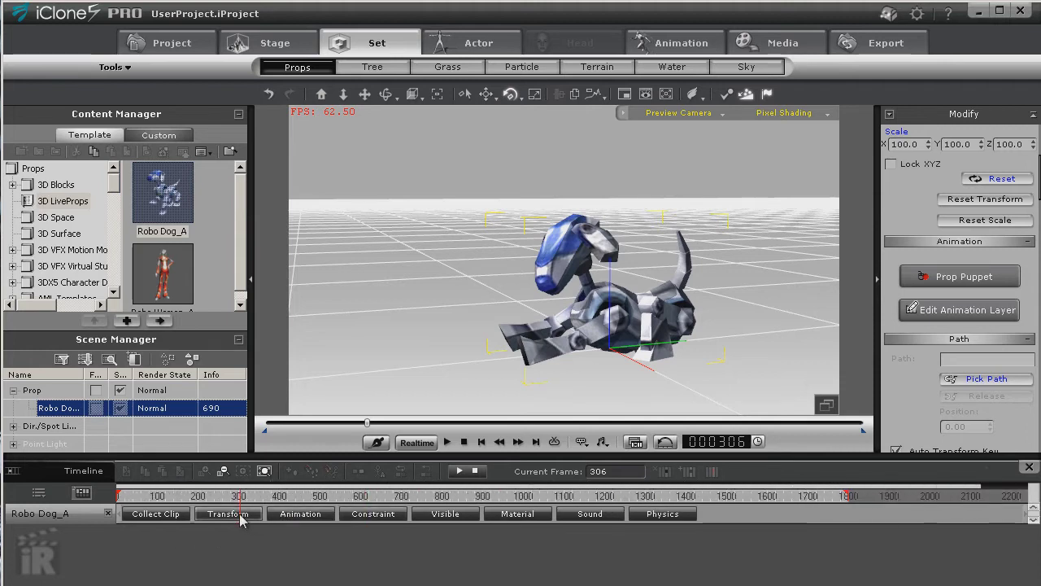
click(301, 514)
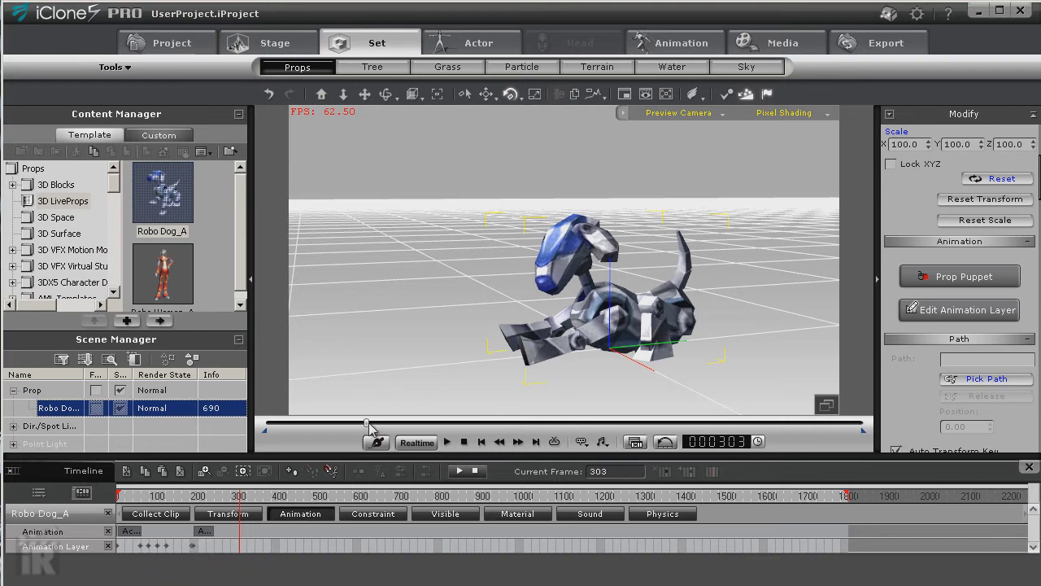
drag(367, 428, 295, 424)
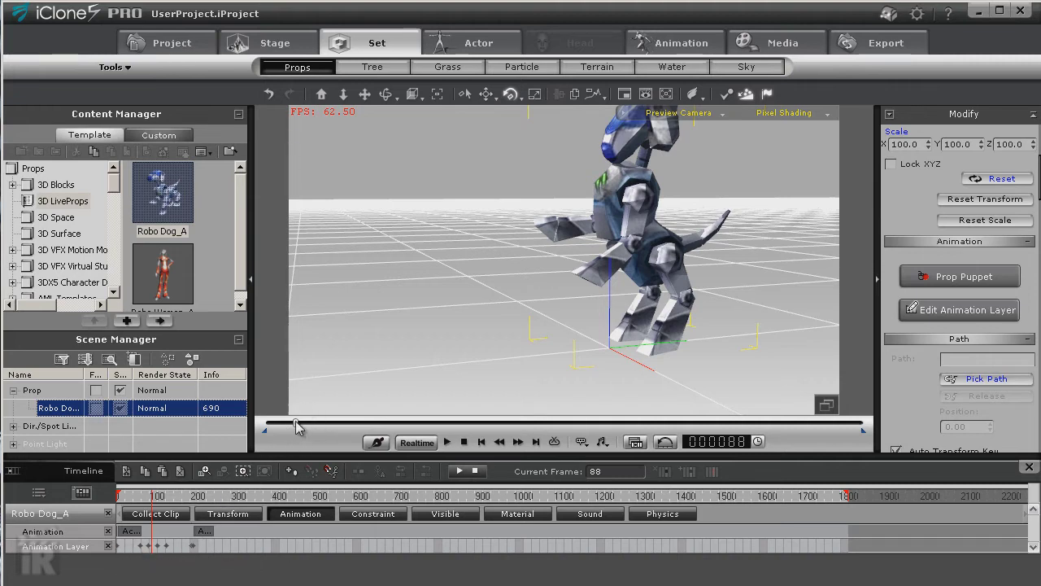
drag(297, 428, 312, 423)
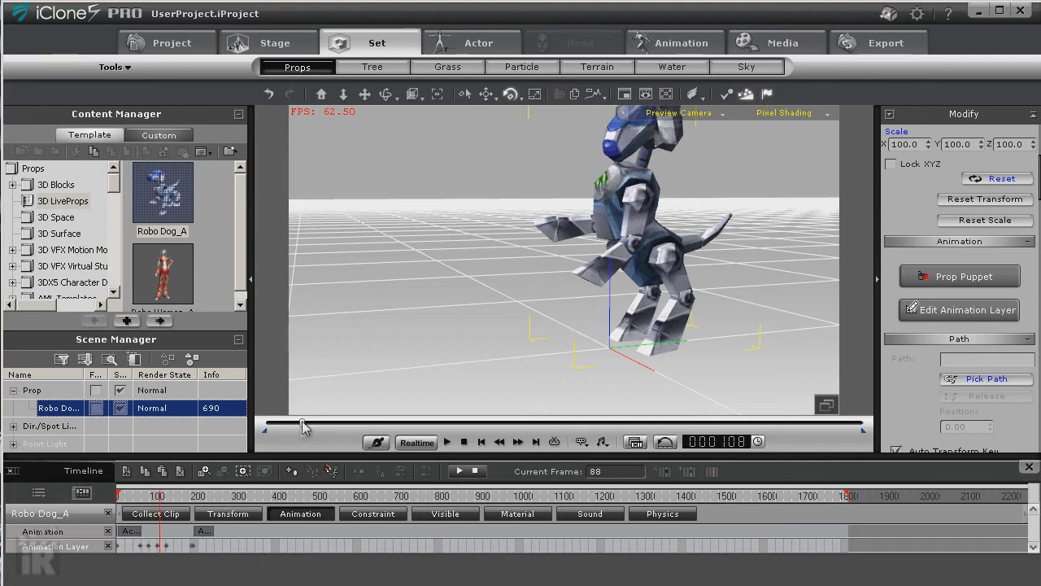
Inspect the Animation Layer key at frame 45, then replay the animation from frame 1
click(144, 546)
right_click(158, 547)
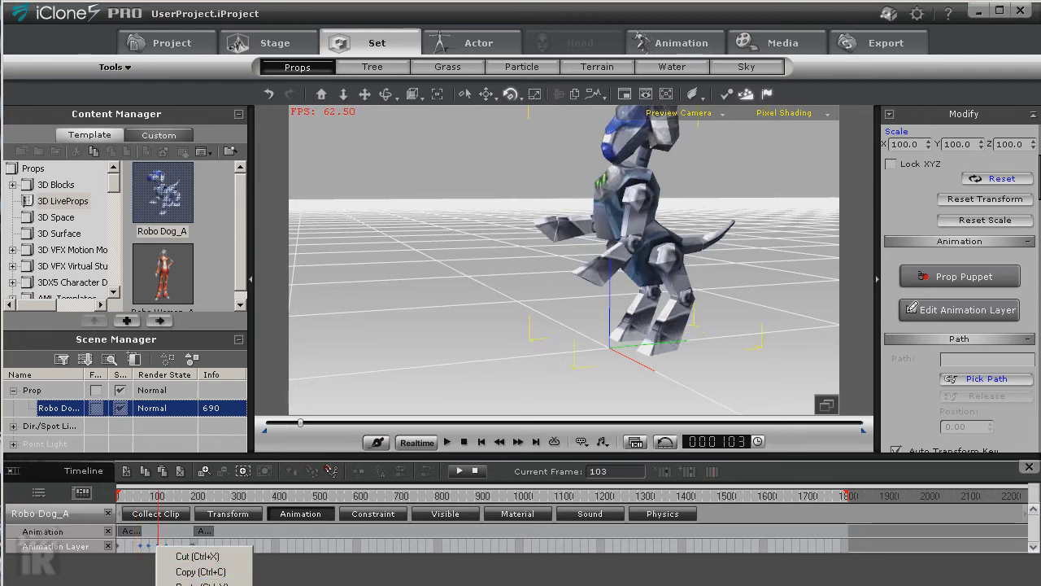
key(Escape)
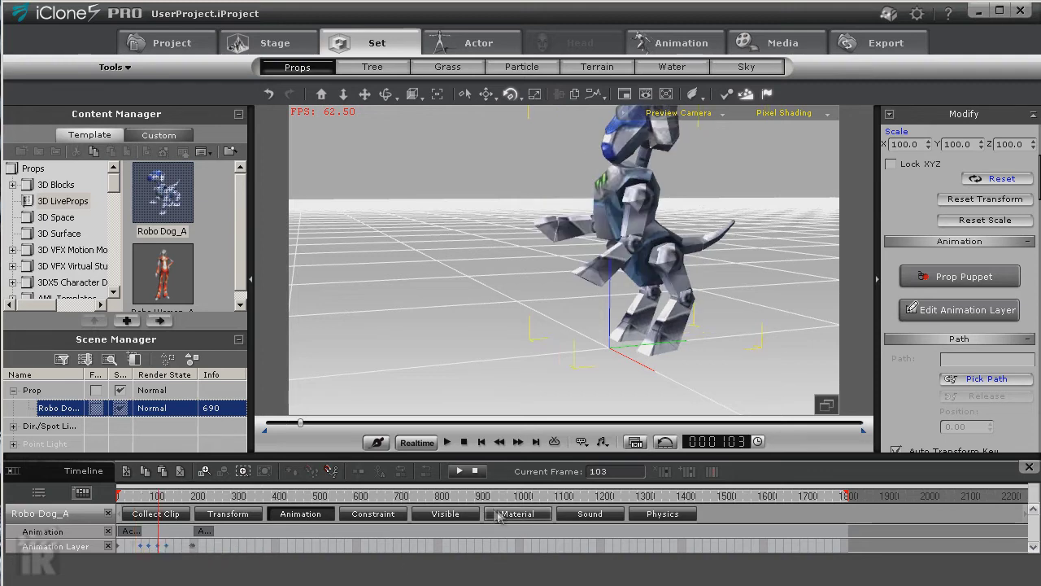
click(482, 442)
click(446, 441)
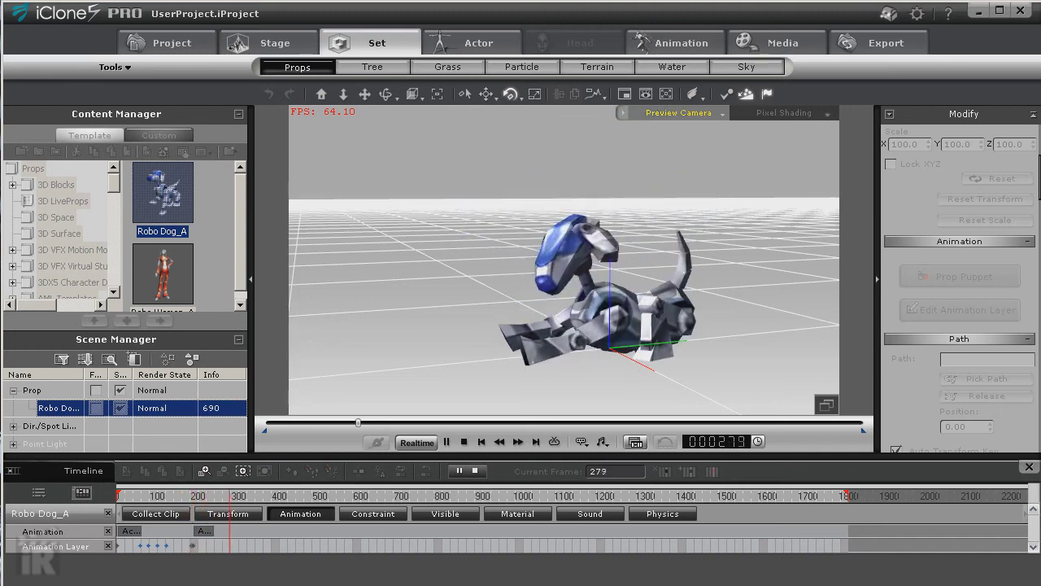
Stop playback at frame 1, reopen Edit Motion Layer and select the Group01 bone
click(464, 442)
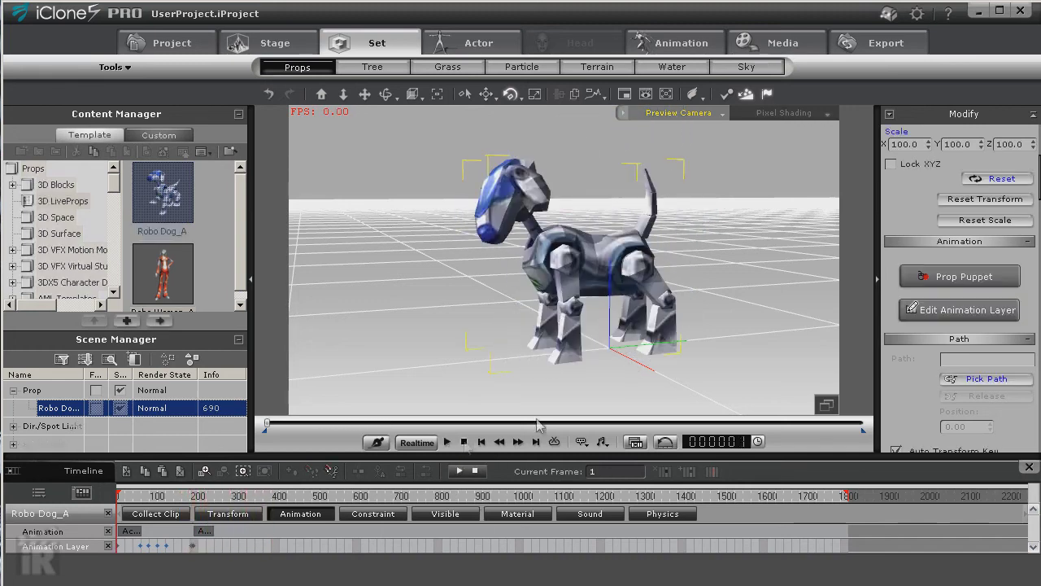
click(949, 310)
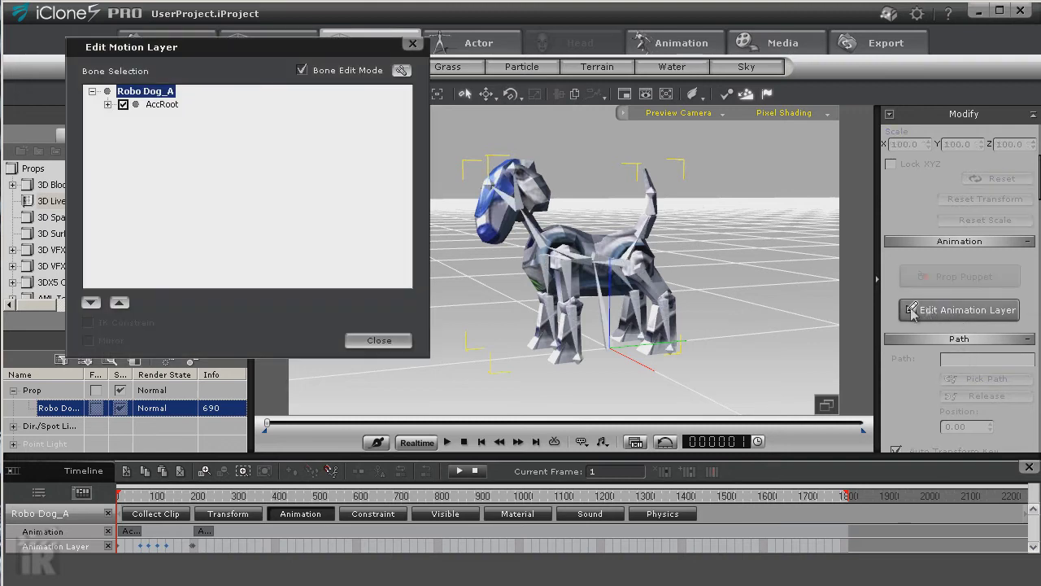
click(598, 261)
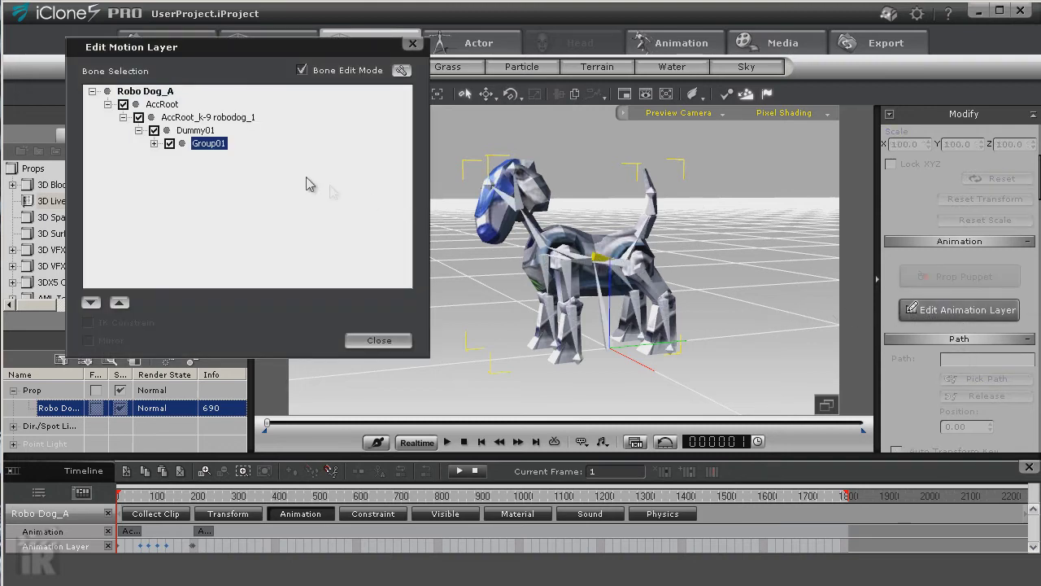